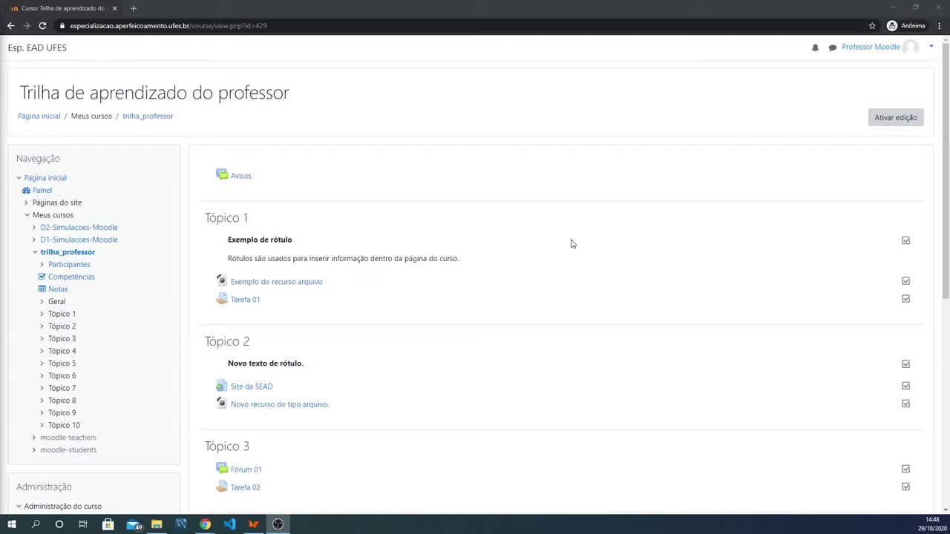
Step: Open the quiz "Nova atividade do tipo questionário" in Tópico 4 and go to its attempts report
scroll(589, 245, down, 3)
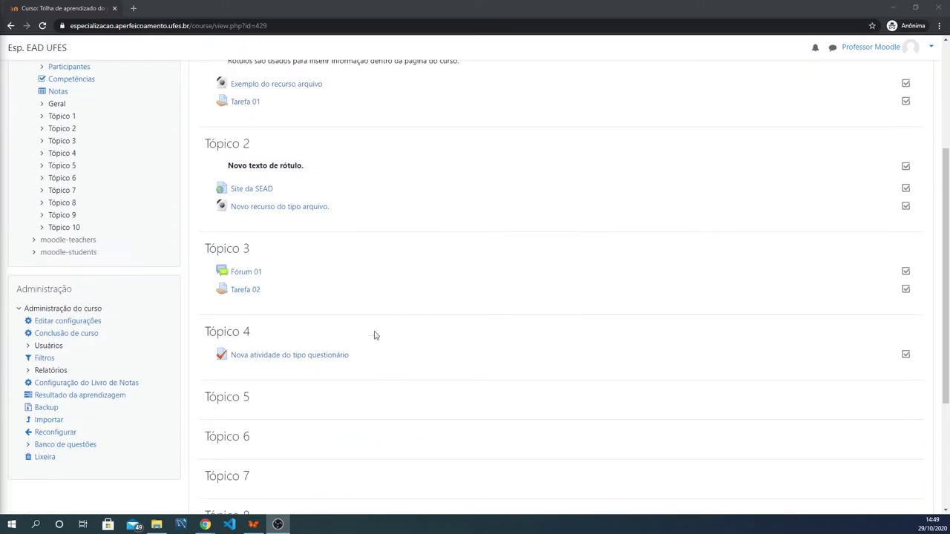
click(293, 358)
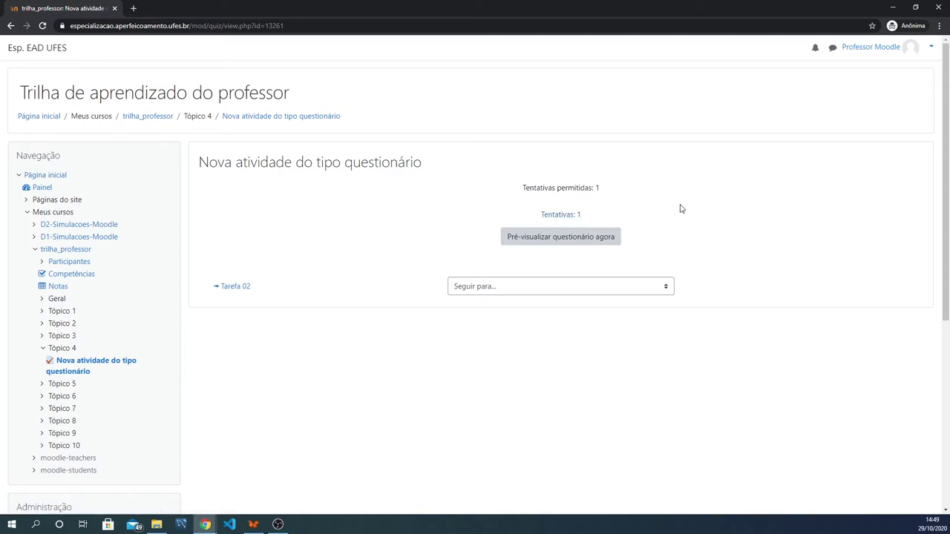
click(562, 216)
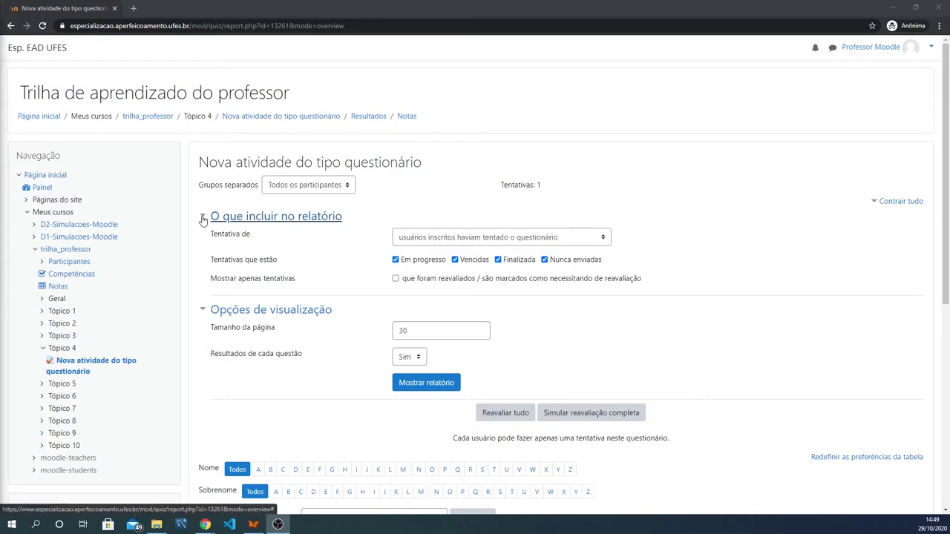
Step: Keep the report on all participants and collapse the report-content and display-option sections to examine the attempts table
click(340, 187)
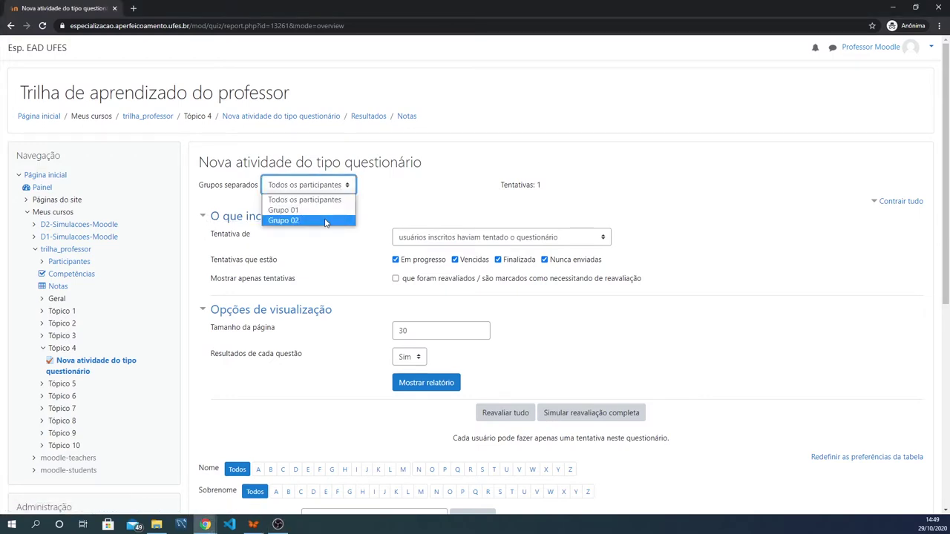
click(331, 199)
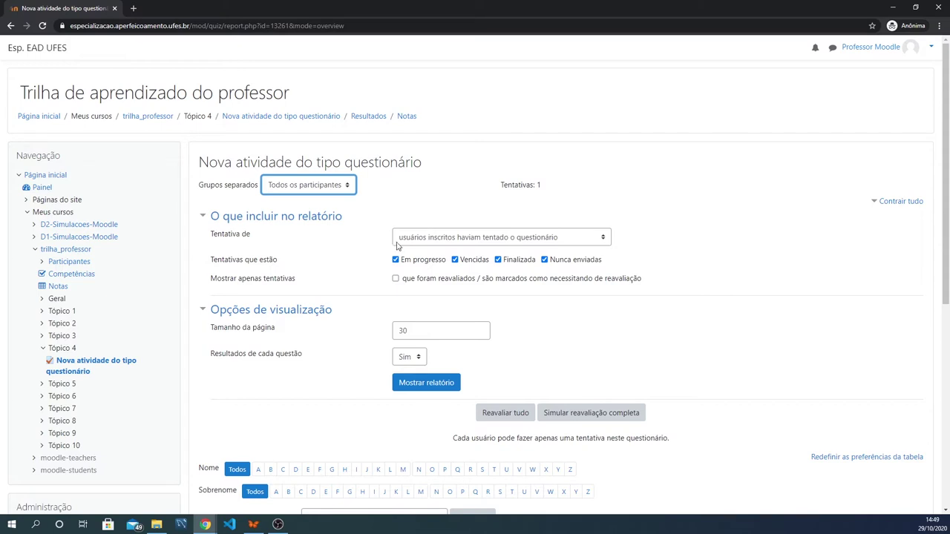
click(209, 221)
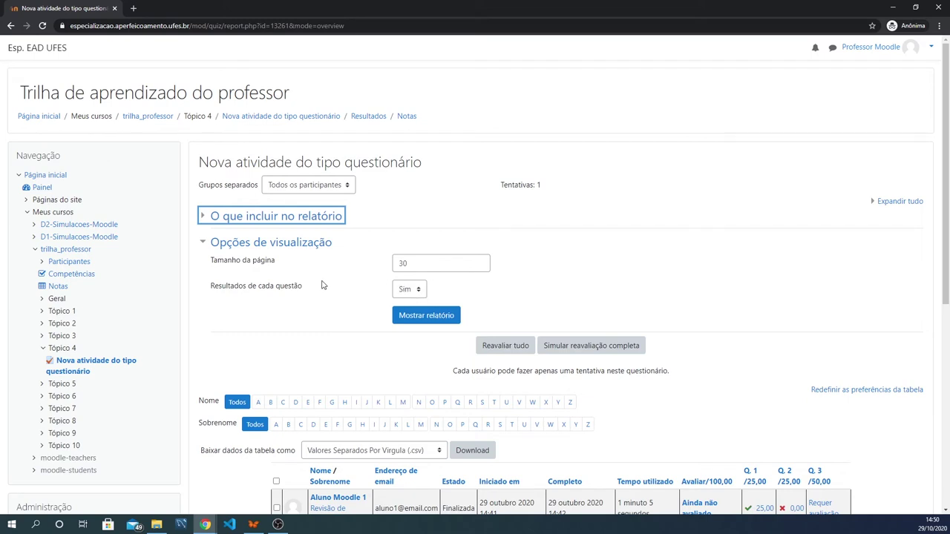
click(417, 263)
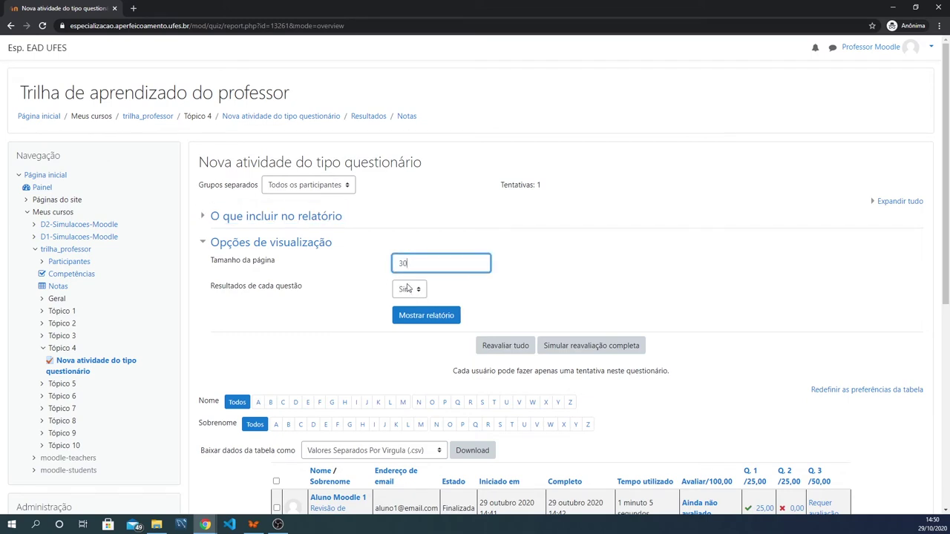
click(201, 245)
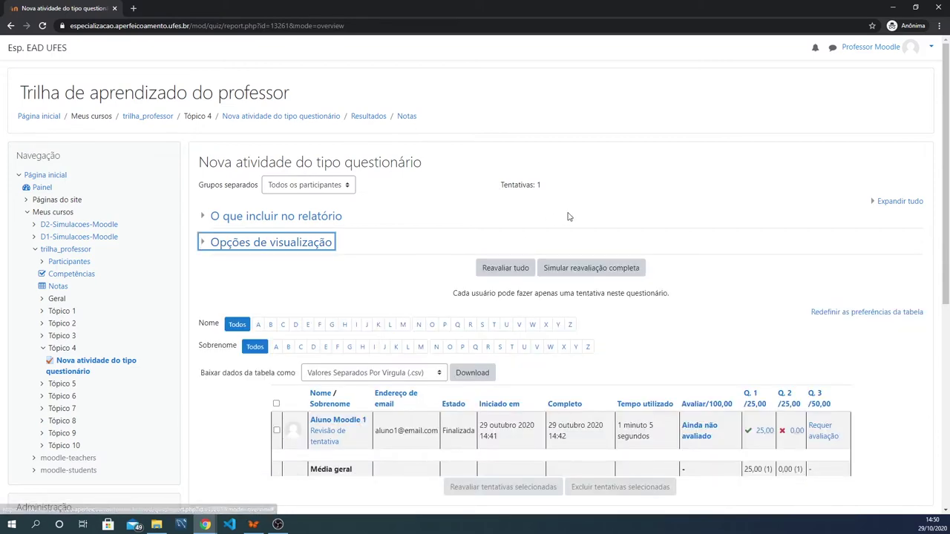
scroll(566, 214, down, 1)
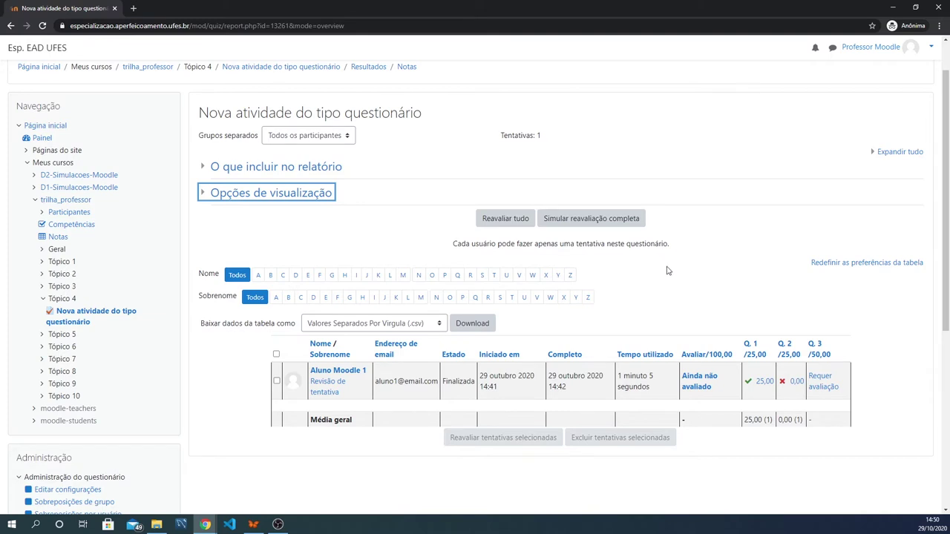
scroll(664, 270, down, 2)
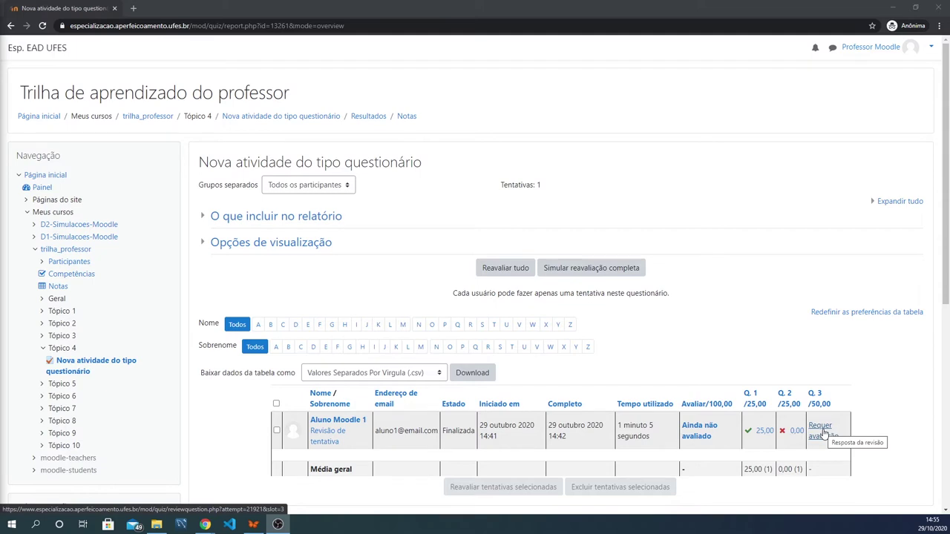
Step: Open the student's ungraded attempt, review the answers, feedback and response history of its questions, and return to the report
click(695, 429)
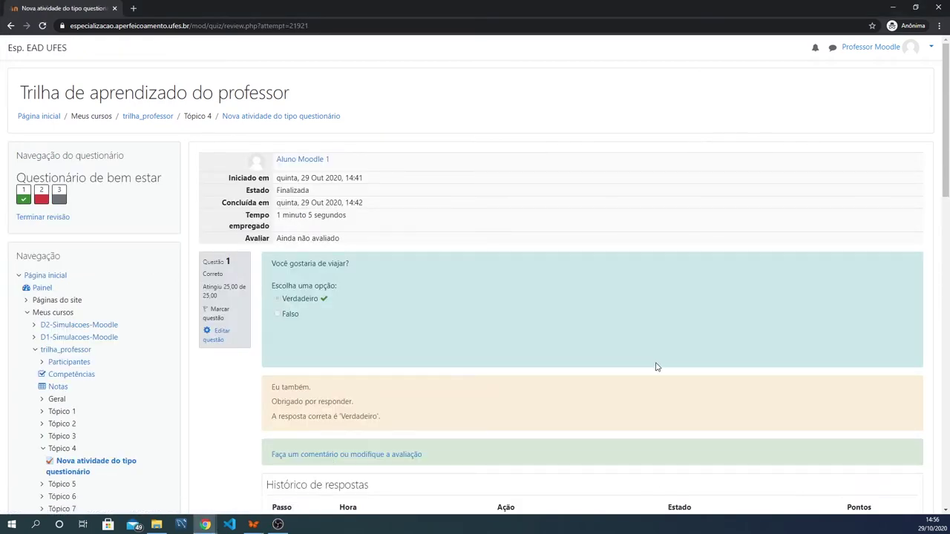
scroll(586, 286, down, 2)
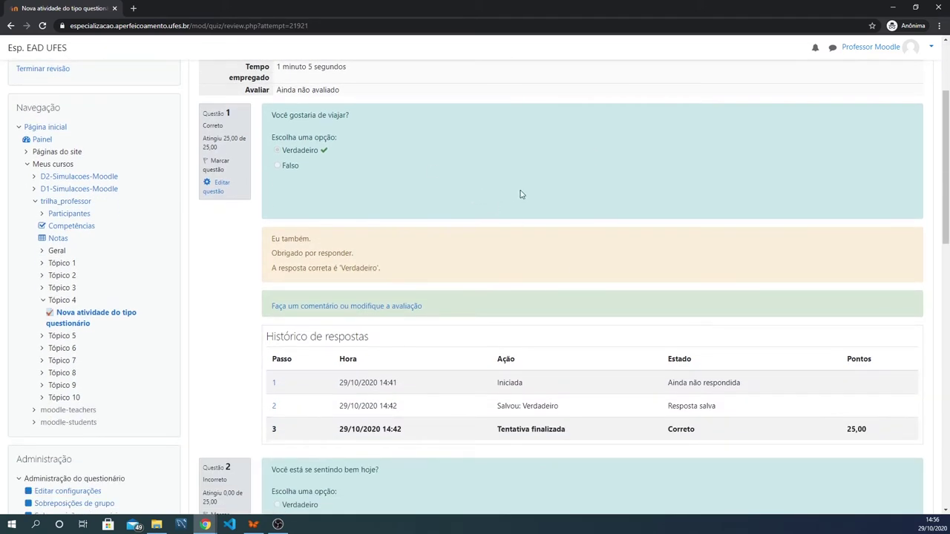
scroll(553, 213, down, 1)
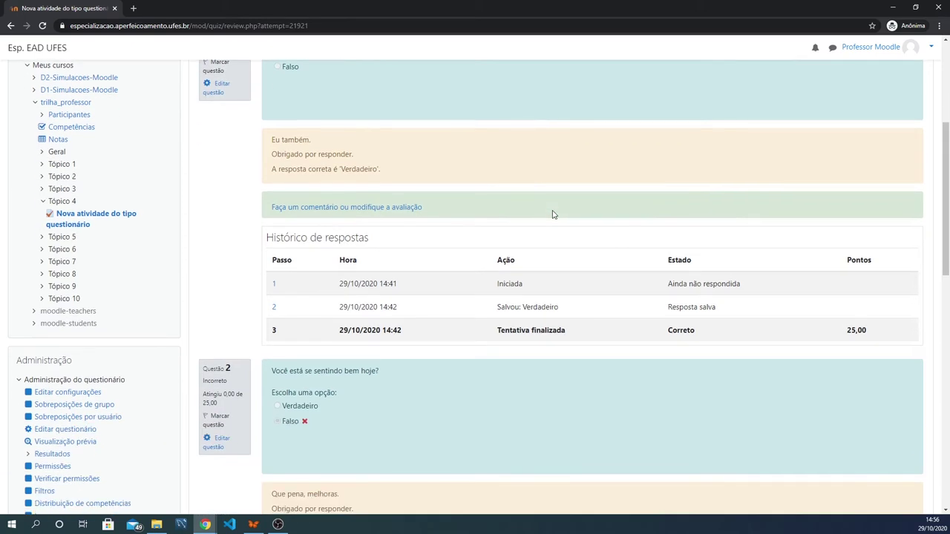
scroll(519, 200, up, 1)
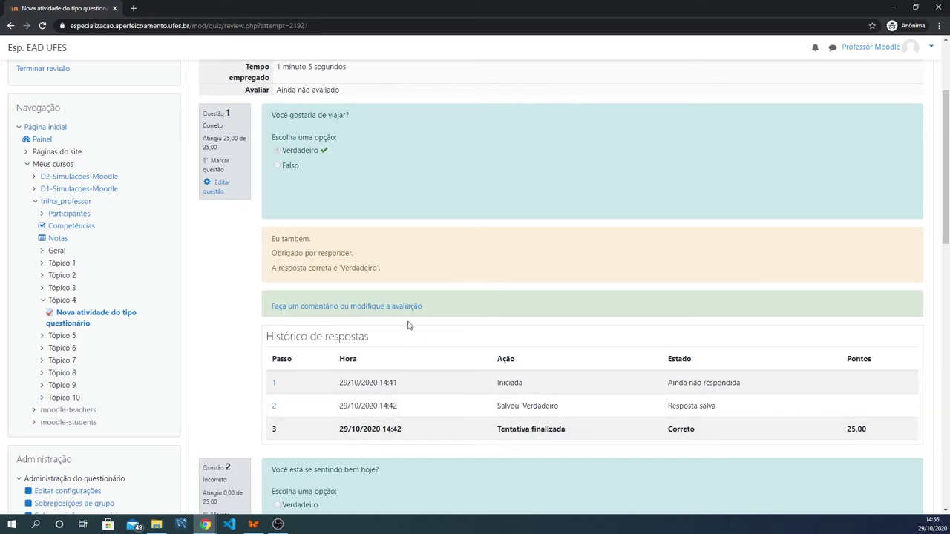
scroll(453, 333, down, 2)
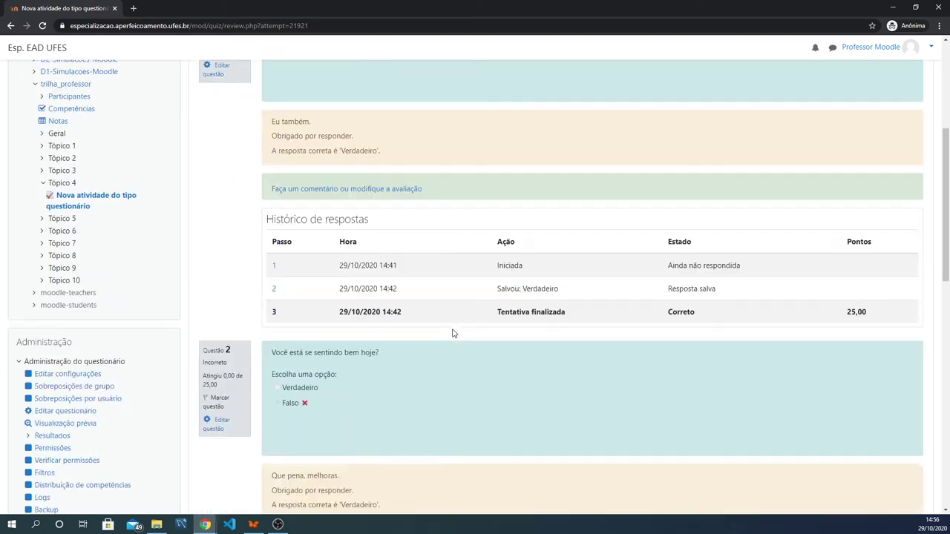
scroll(453, 333, down, 1)
scroll(385, 264, down, 1)
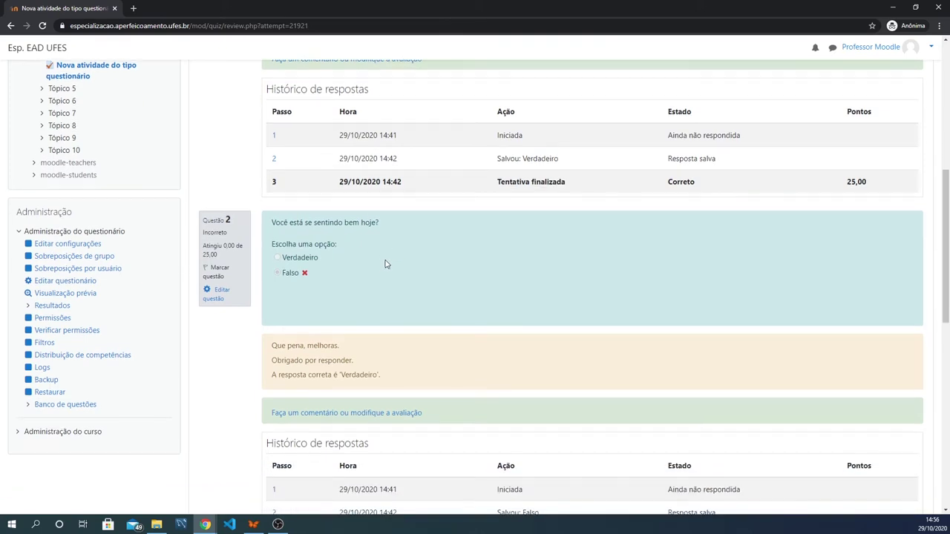
scroll(412, 243, down, 1)
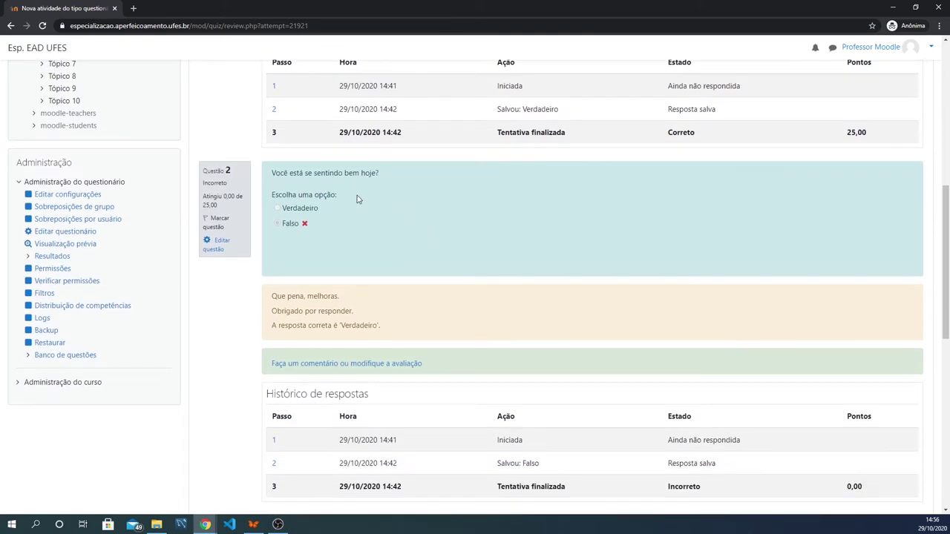
scroll(359, 194, down, 2)
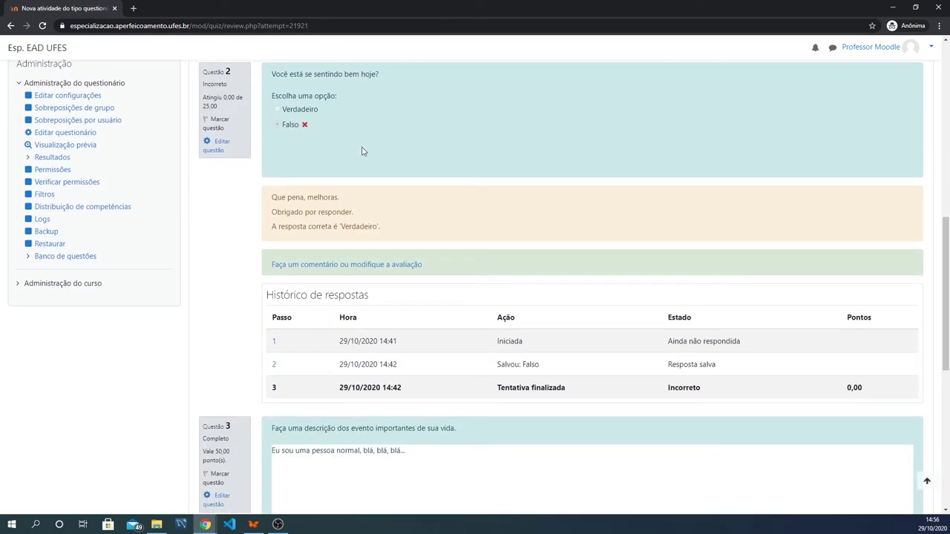
scroll(419, 213, up, 1)
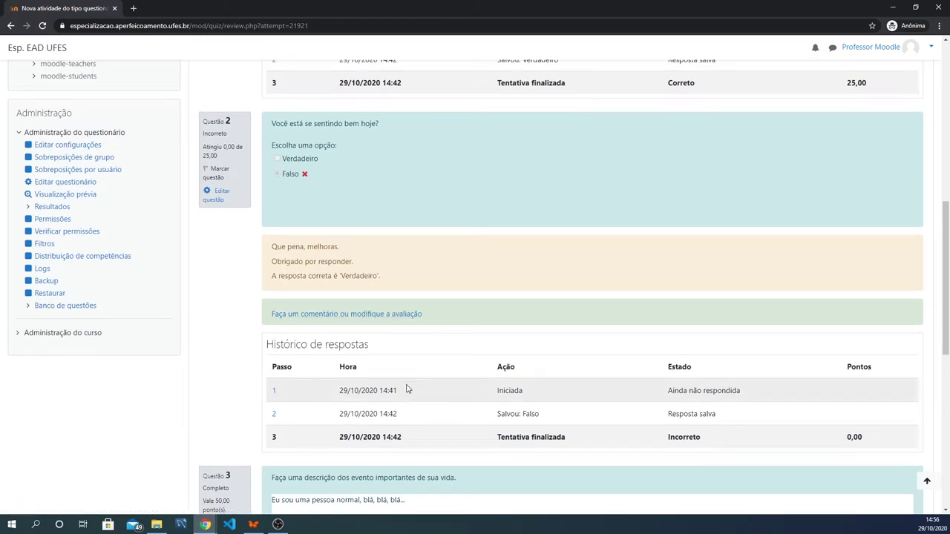
scroll(506, 282, down, 4)
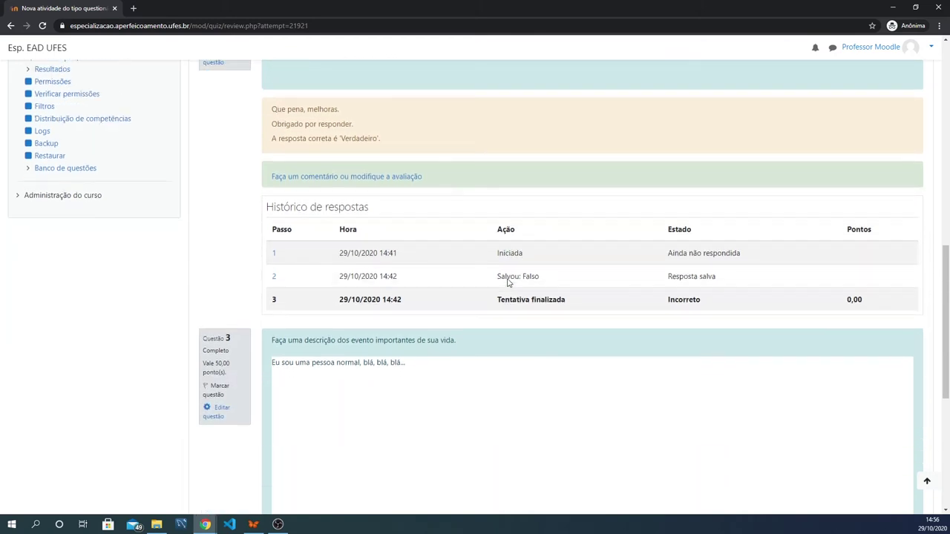
scroll(443, 256, down, 3)
scroll(445, 258, up, 7)
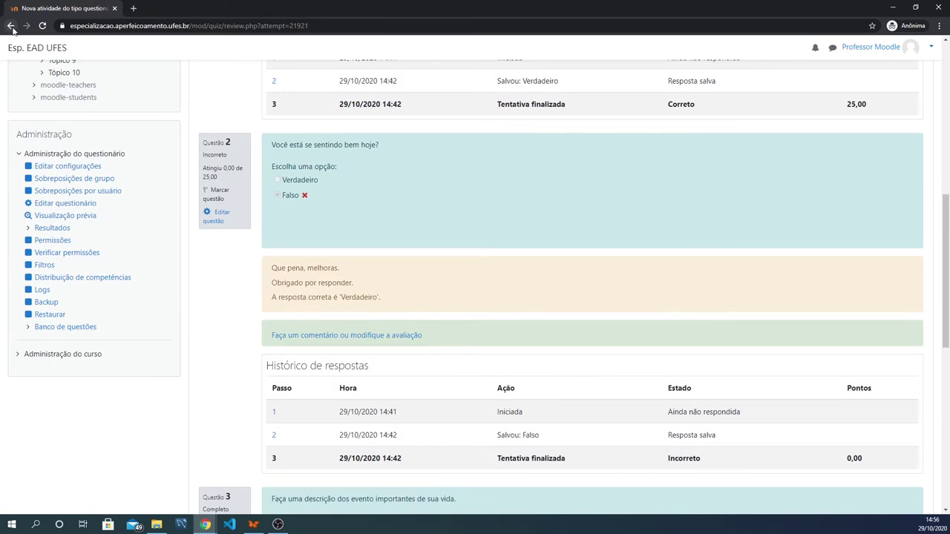
click(11, 26)
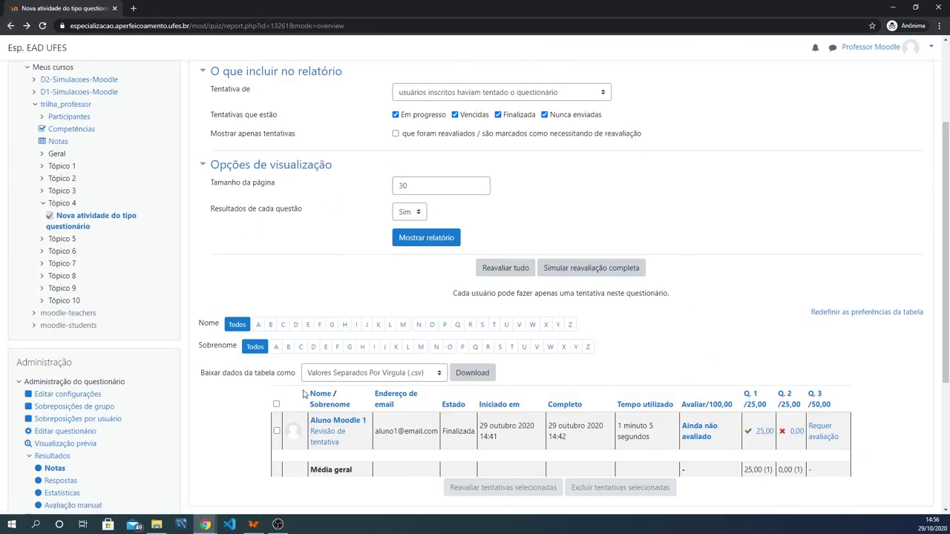
Step: View the review of the student's question 1 answer in a maximized window and close it
click(760, 435)
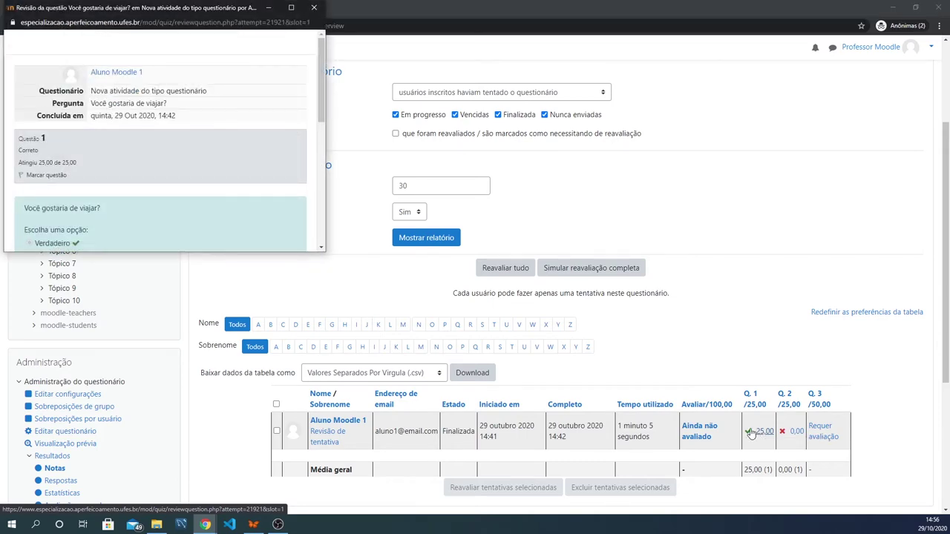
drag(235, 6, 477, 145)
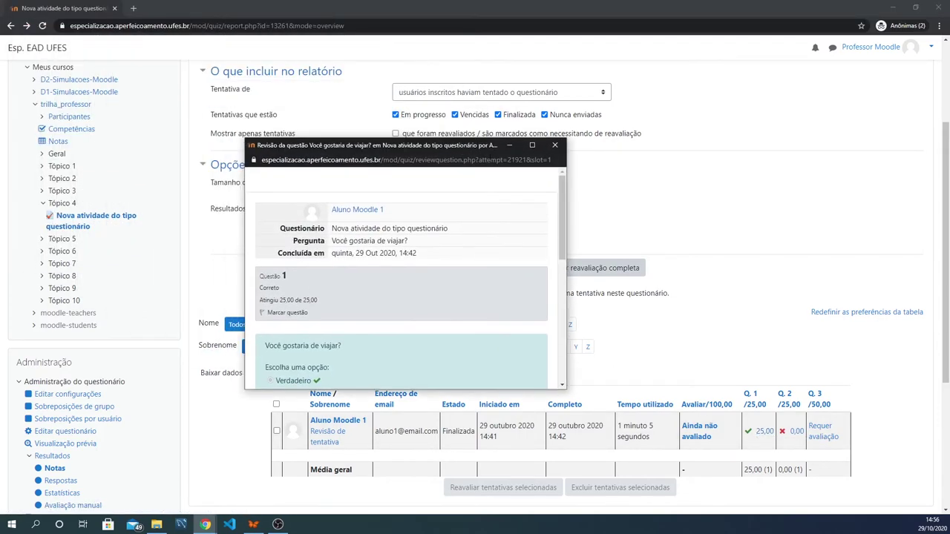
click(531, 146)
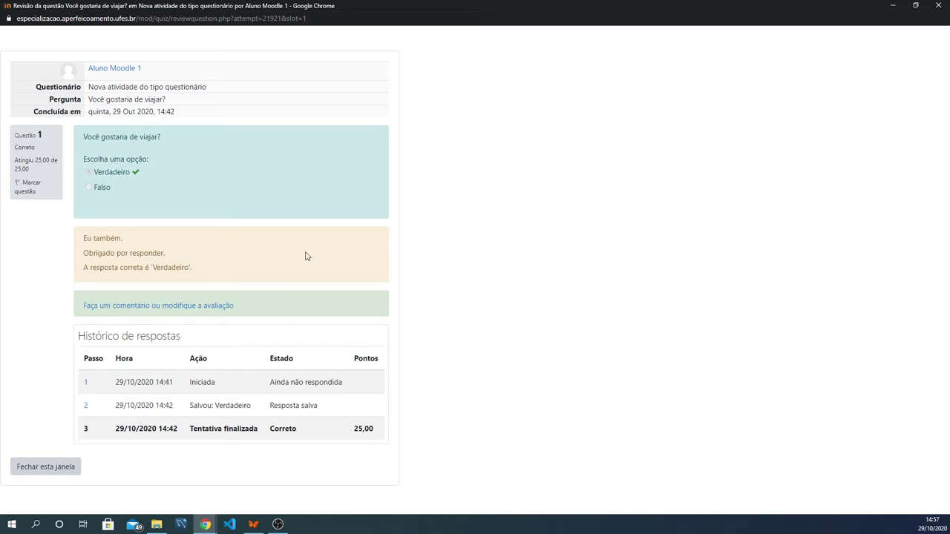
click(46, 467)
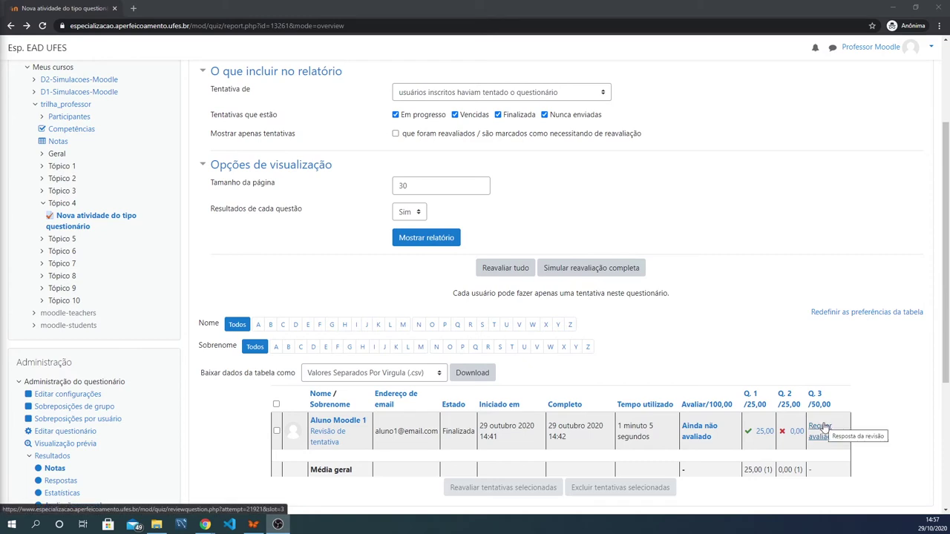
Step: Reopen the ungraded attempt, read the essay answer to question 3, and open that question's comment and grading form
click(696, 431)
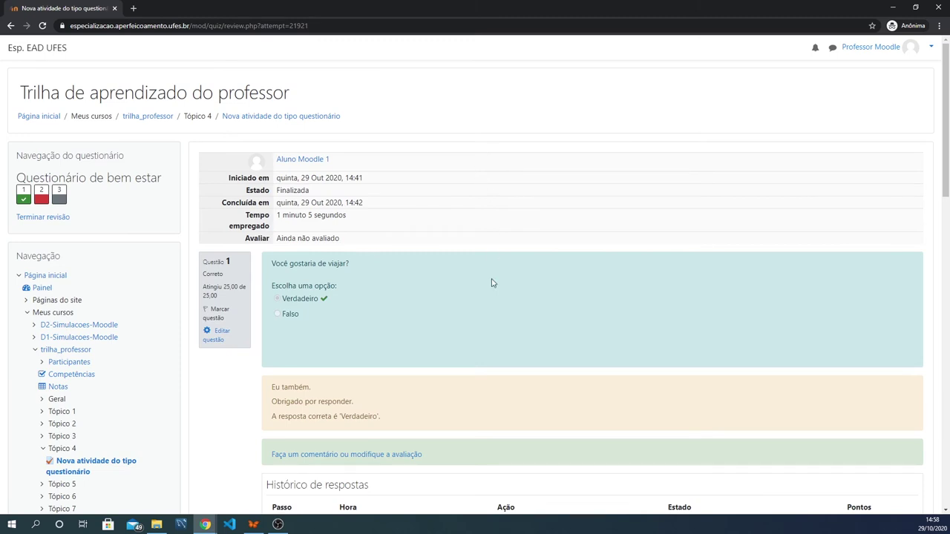
scroll(519, 192, down, 1)
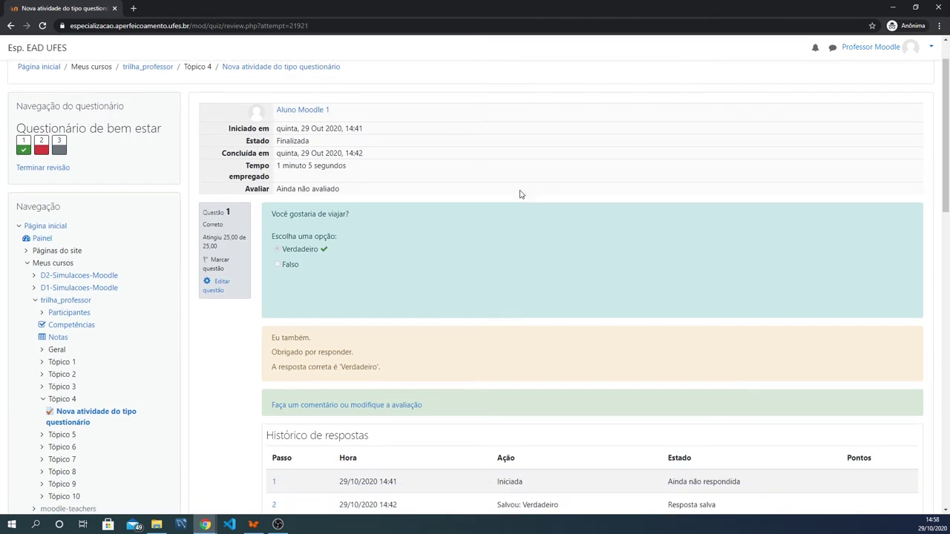
scroll(515, 185, down, 2)
scroll(500, 237, down, 1)
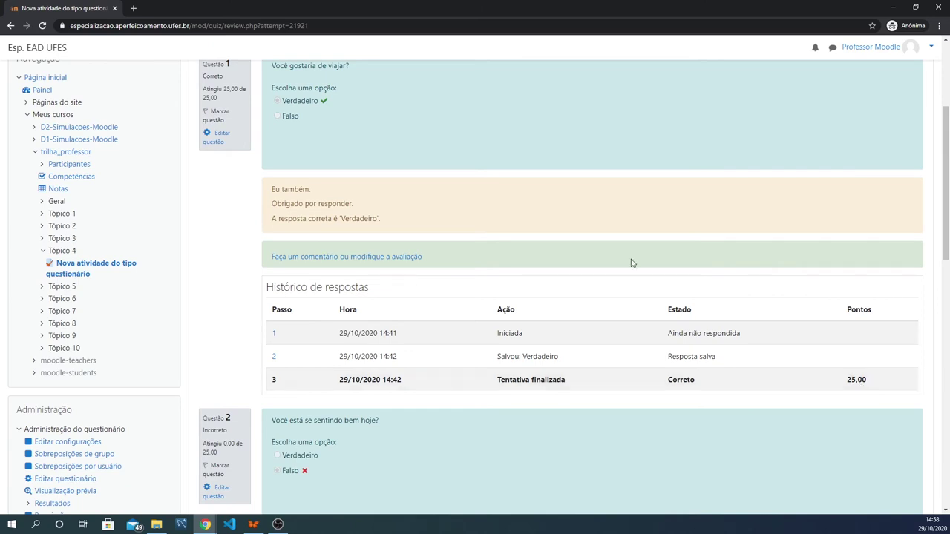
scroll(631, 261, down, 5)
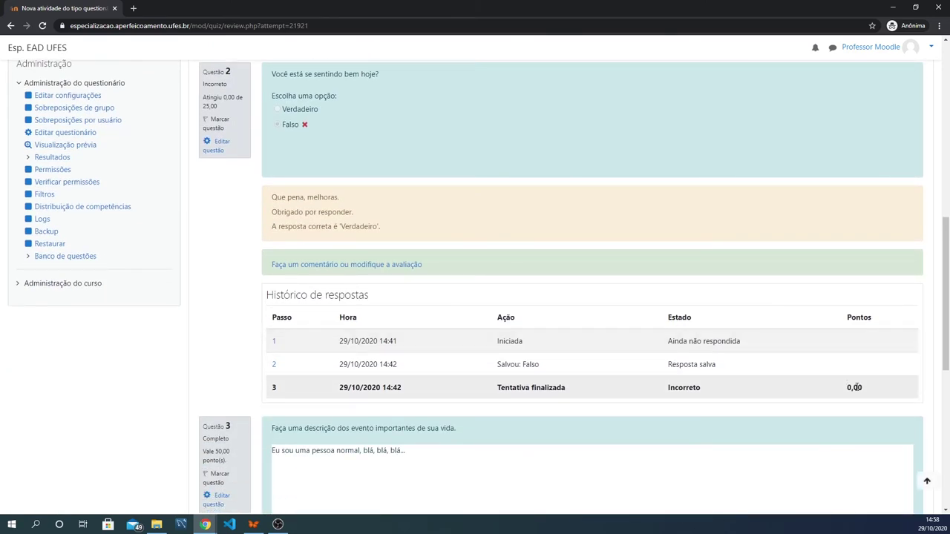
scroll(782, 259, down, 4)
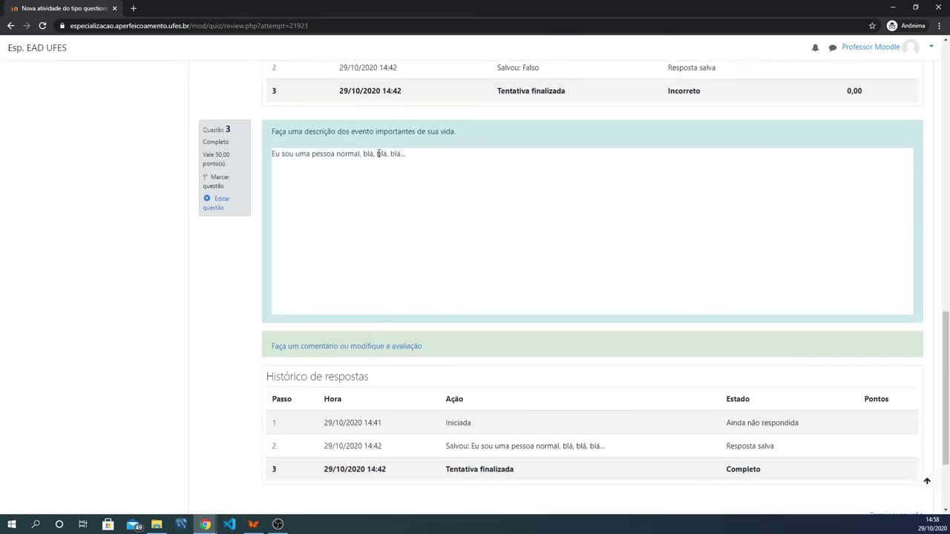
scroll(448, 163, down, 1)
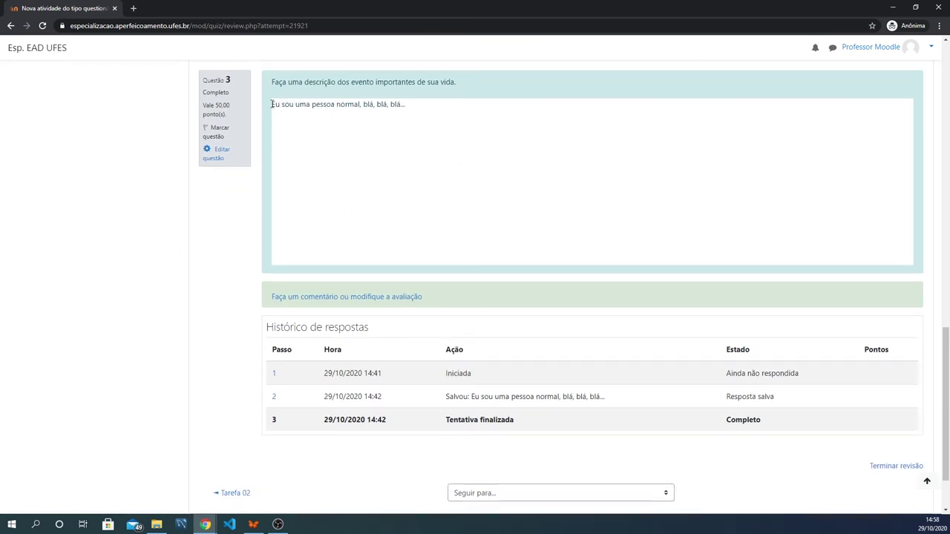
drag(271, 106, 462, 117)
click(463, 116)
triple_click(338, 104)
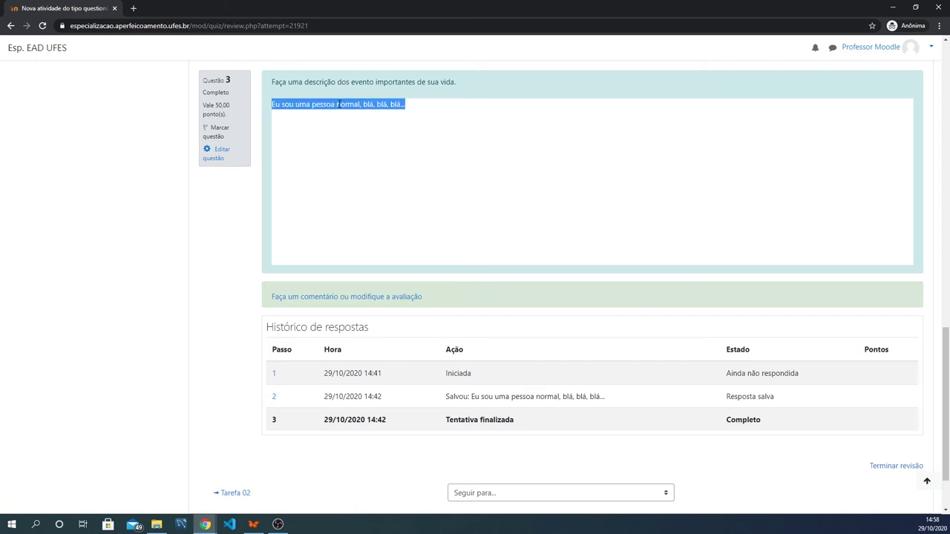
click(456, 124)
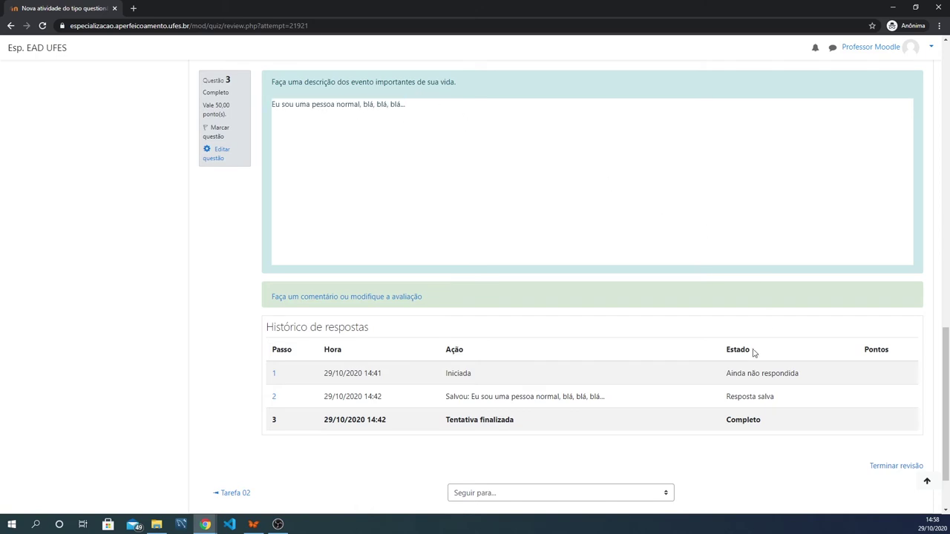
click(368, 299)
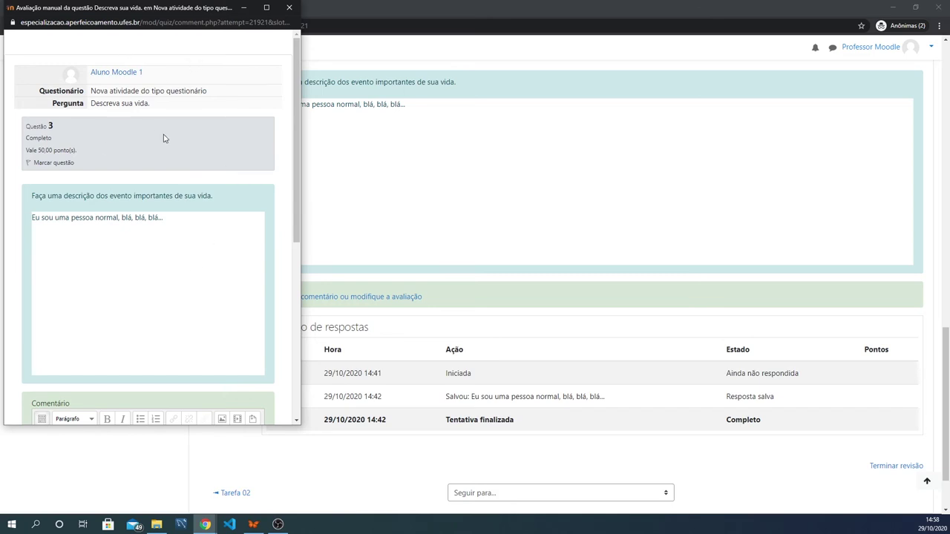
Step: Maximize the grading form, comment "Muito boa descrição." on the essay answer, set its mark to 45, and save
click(267, 8)
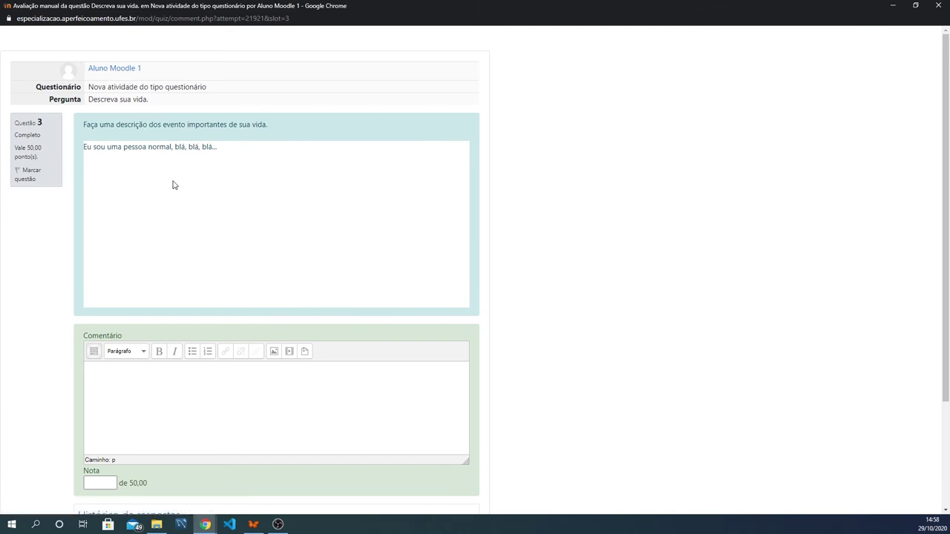
scroll(326, 178, down, 2)
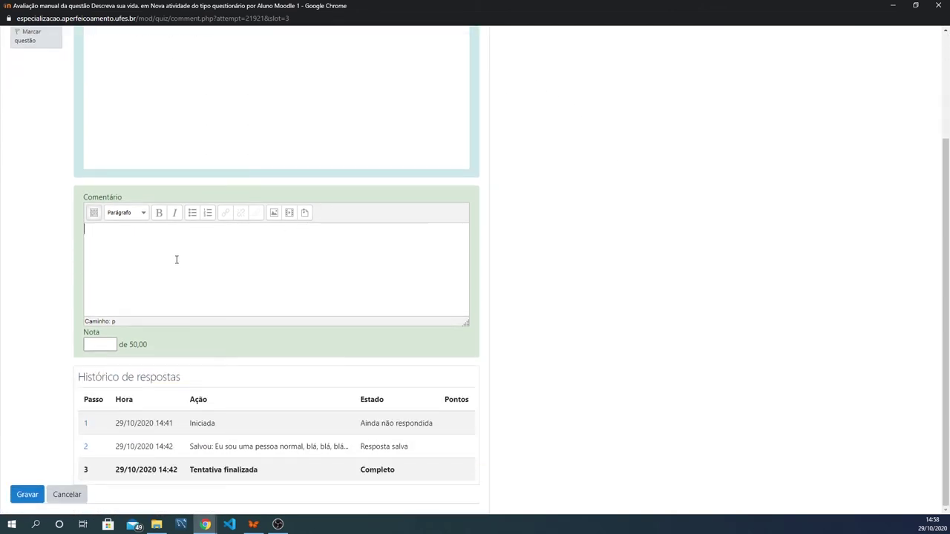
scroll(201, 271, up, 1)
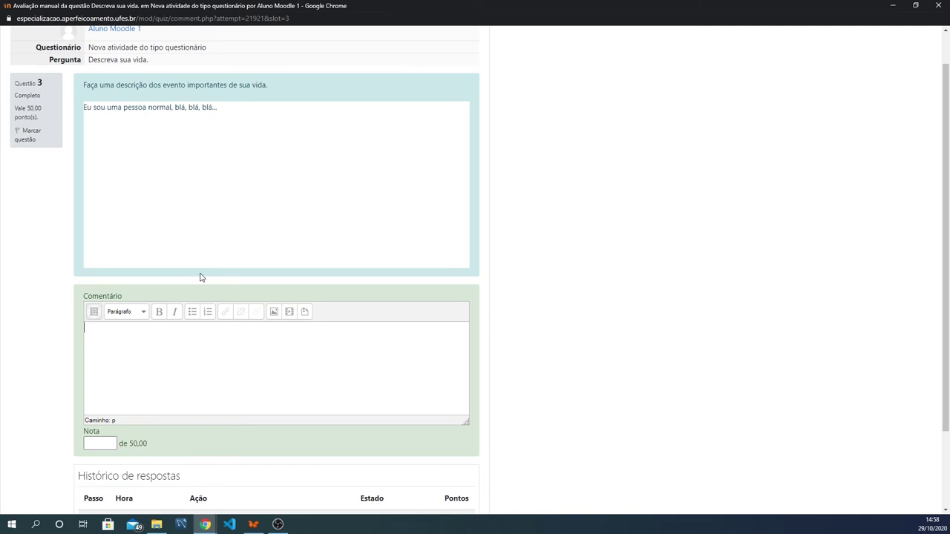
text(to boa descrição.)
scroll(237, 276, down, 2)
click(97, 345)
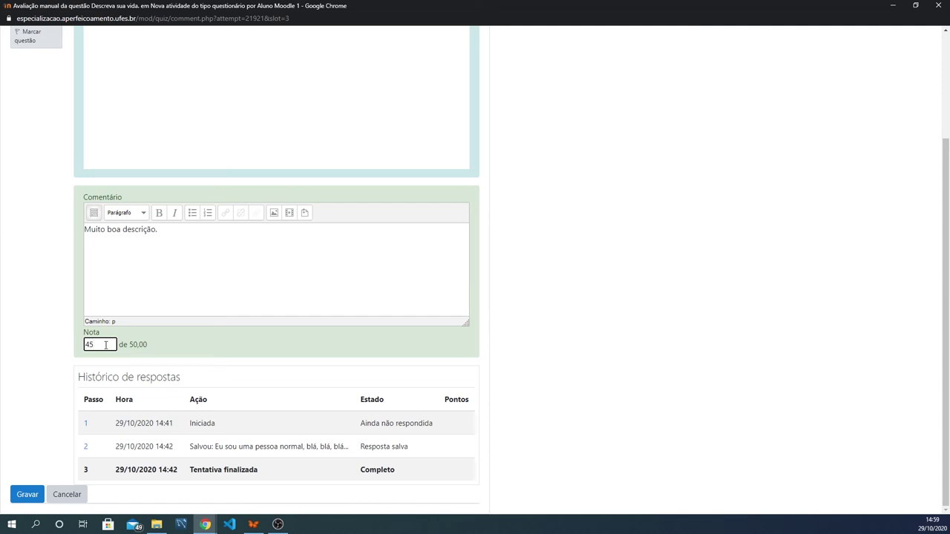
click(231, 346)
click(28, 498)
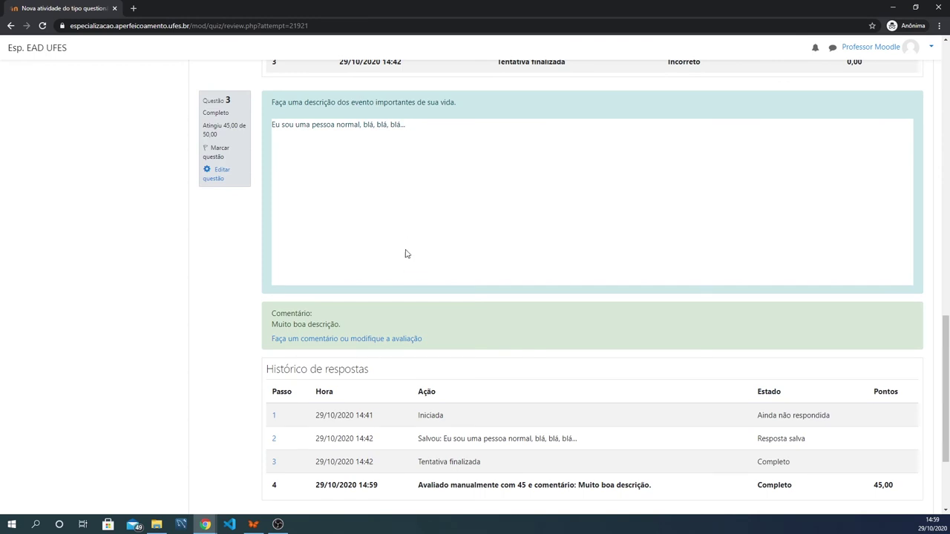
Step: Check question 3's comment, mark and response history in the attempt review, along with the attempt's overall grade summary
scroll(469, 233, down, 1)
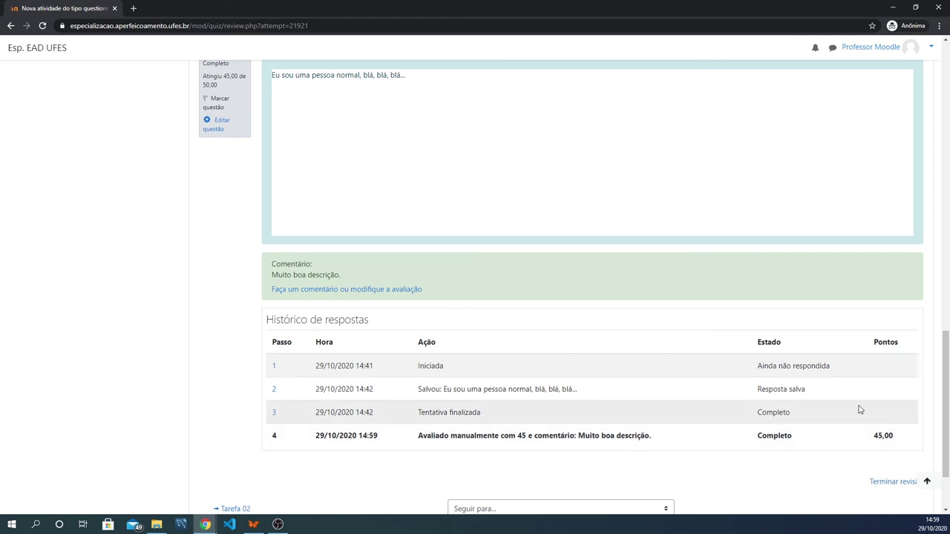
scroll(804, 407, up, 10)
scroll(712, 322, up, 5)
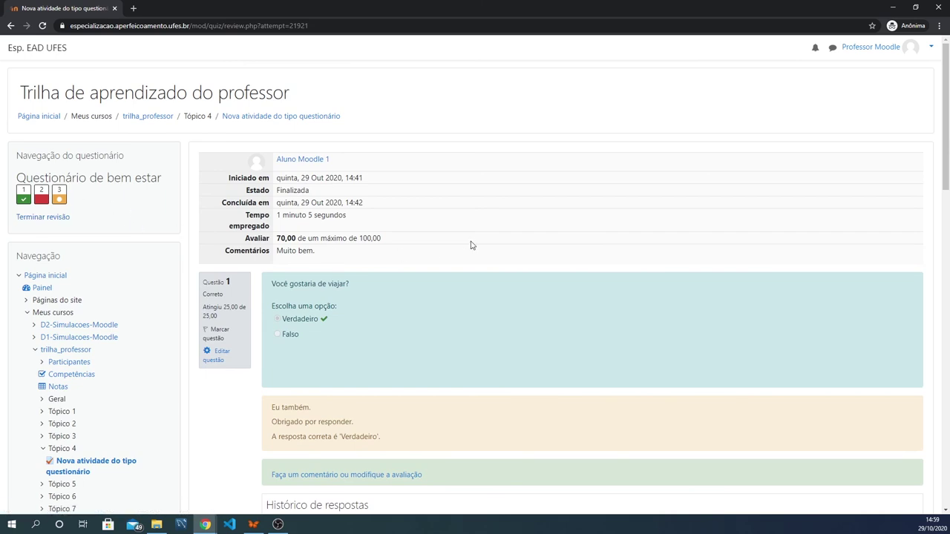
Step: Return to the quiz grades report, reload it, and examine the student's updated marks and the grade-range chart
click(10, 27)
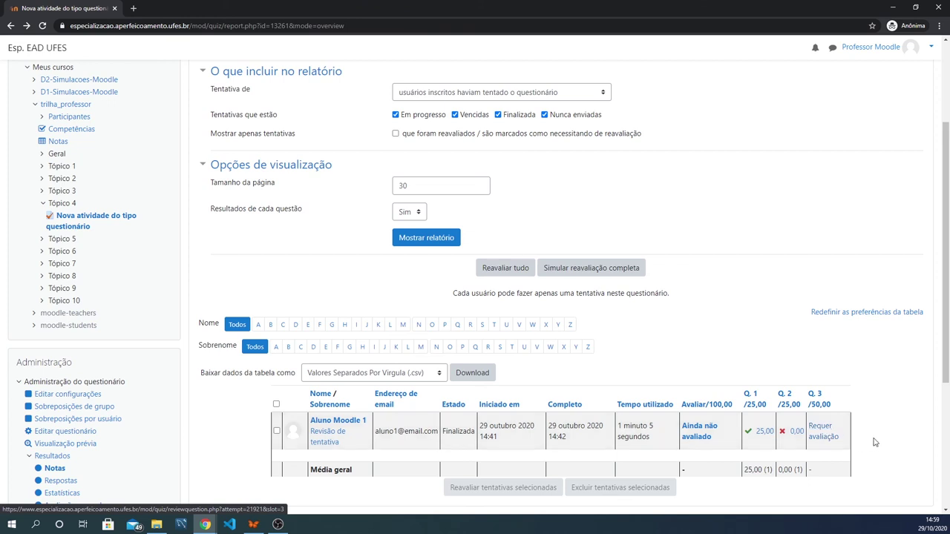
key(F5)
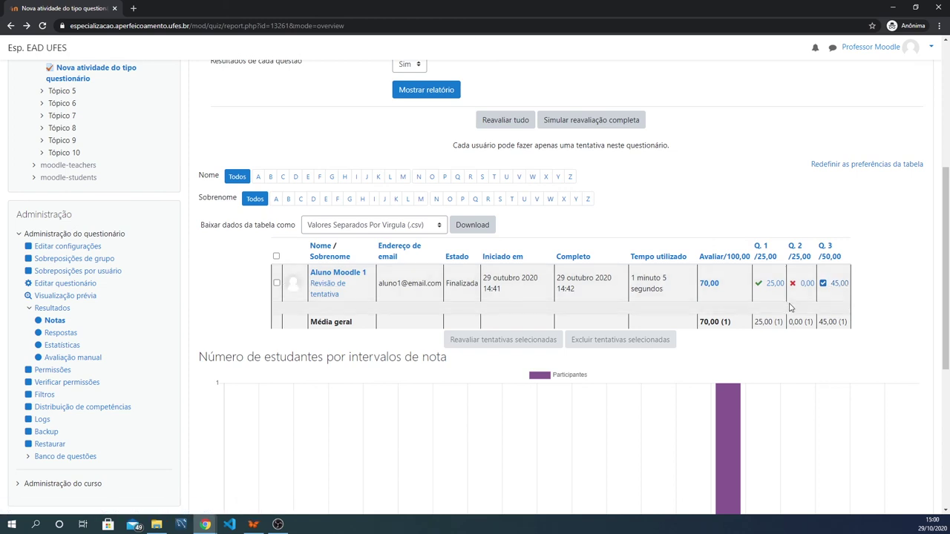
scroll(822, 308, down, 3)
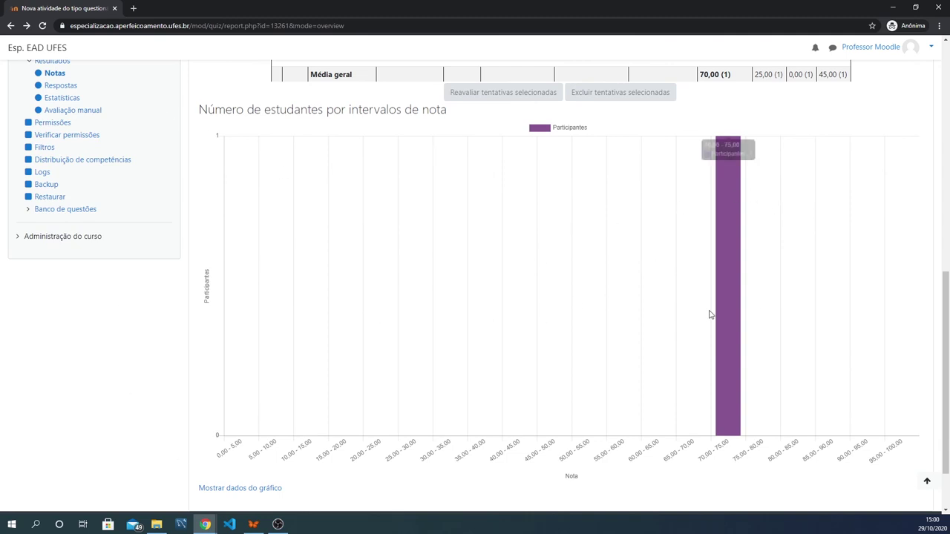
scroll(467, 324, up, 1)
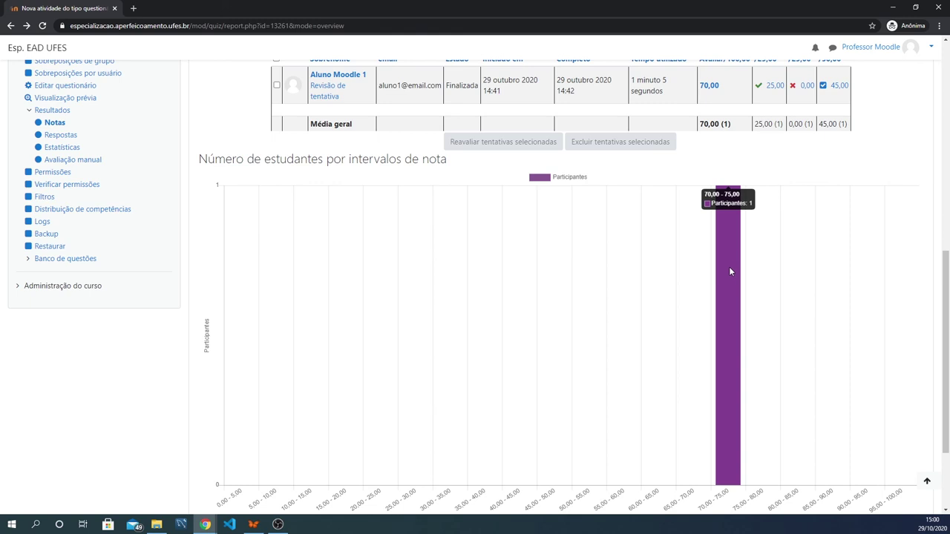
scroll(790, 369, up, 3)
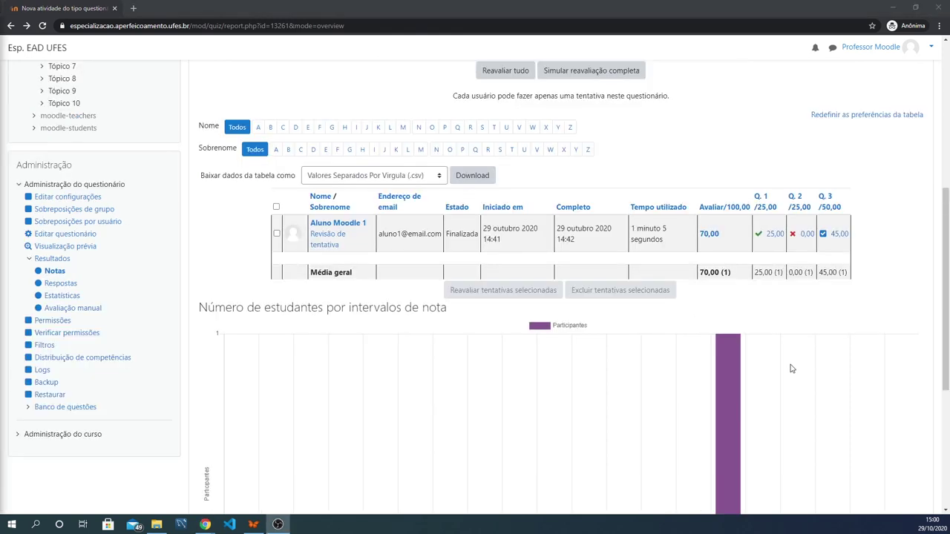